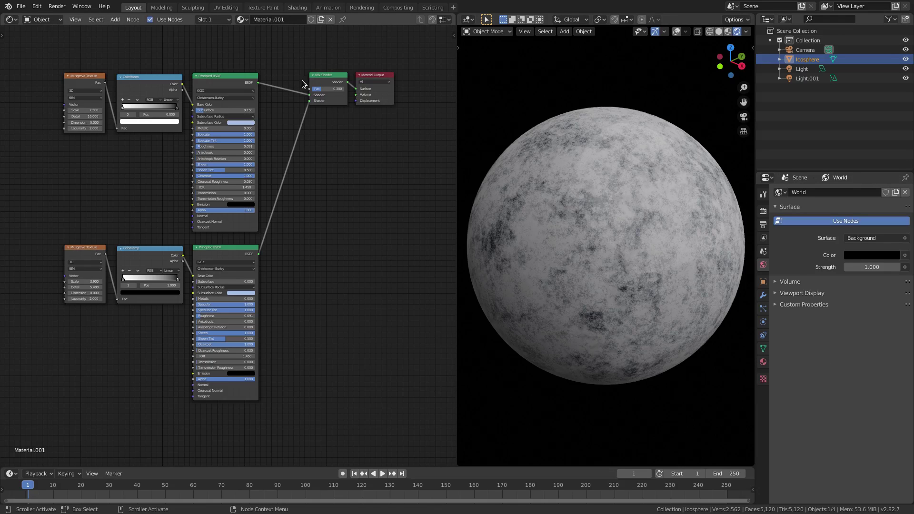
- Unlink the Mix Shader from both Principled BSDF nodes and the Material Output, and move it beside the lower Principled BSDF
left_click_drag(328, 75, 314, 74)
scroll(308, 214, "up", 1)
middle_click_drag(308, 215, 372, 207)
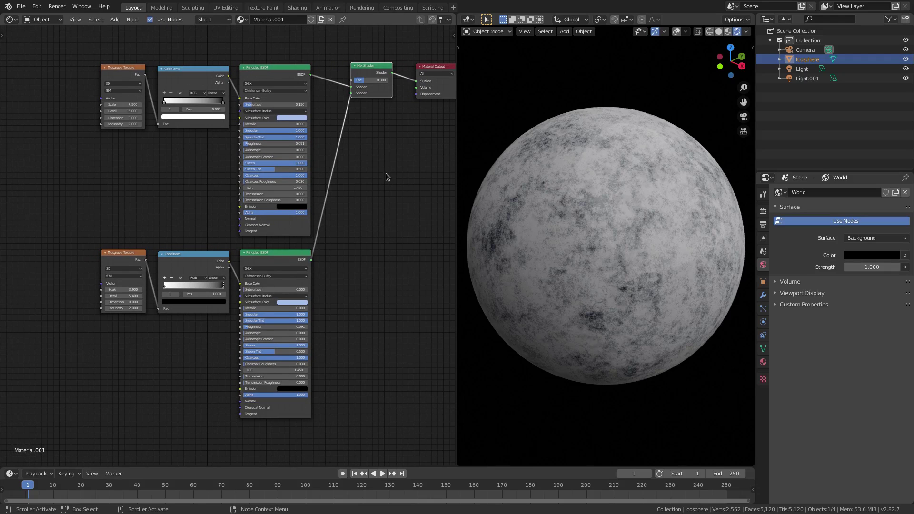
middle_click_drag(385, 173, 381, 185)
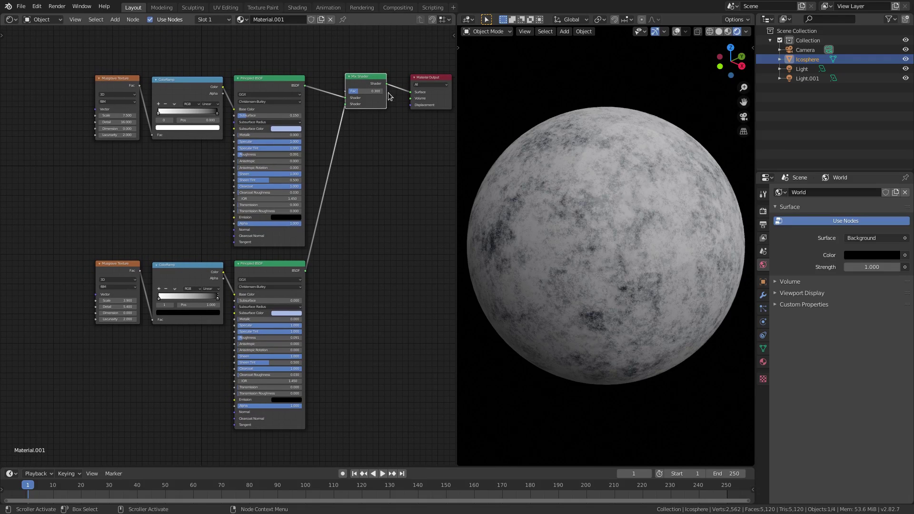
left_click_drag(411, 95, 346, 134)
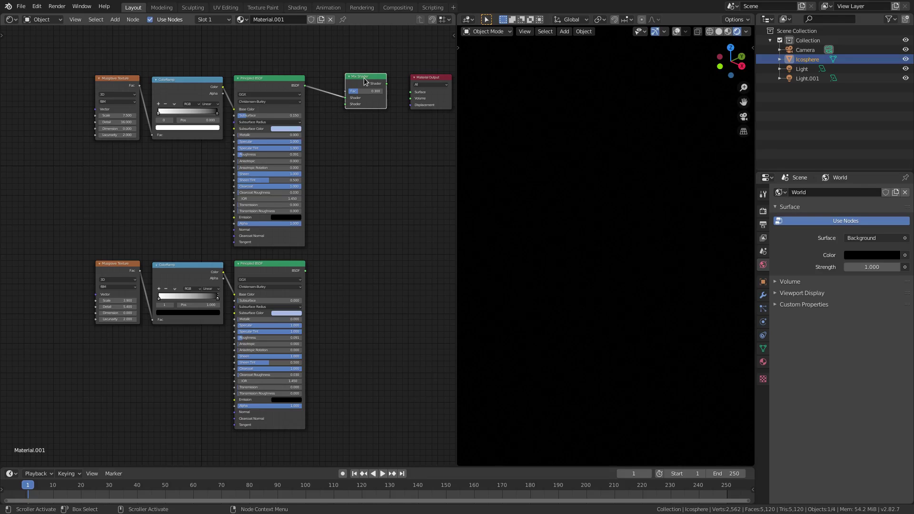
left_click_drag(345, 98, 371, 295)
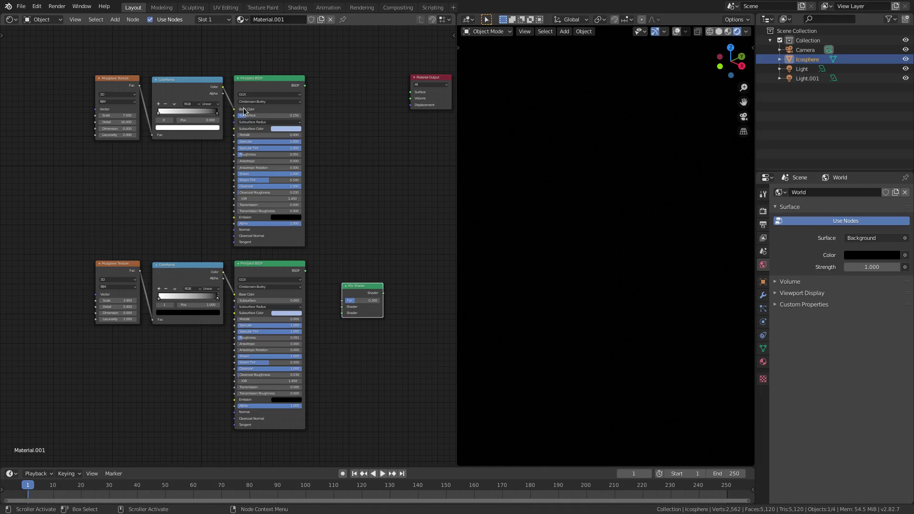
- Detach the upper Principled BSDF from its ColorRamp and connect its BSDF output directly to the Material Output's Surface input
left_click_drag(234, 110, 226, 111)
left_click_drag(267, 80, 359, 76)
scroll(359, 77, "up", 5)
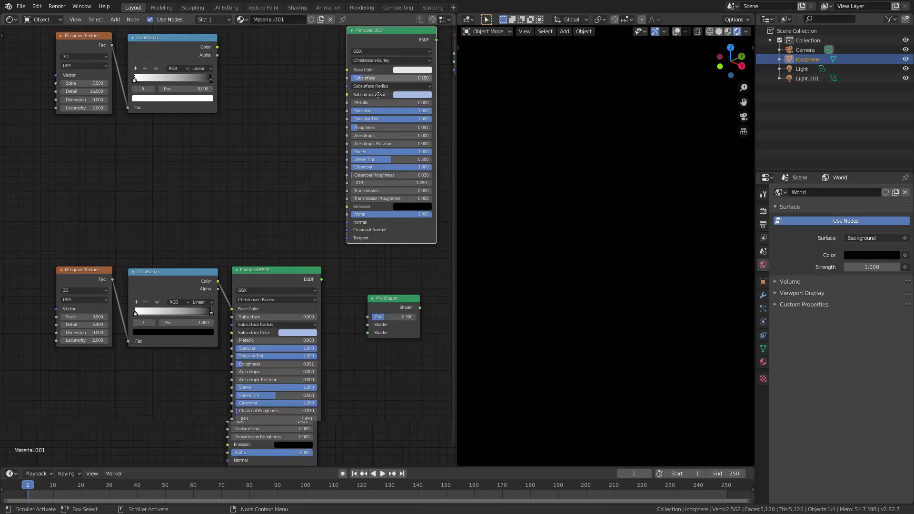
middle_click_drag(409, 48, 229, 160)
scroll(299, 126, "up", 3)
left_click_drag(312, 84, 346, 100)
middle_click_drag(360, 164, 320, 180)
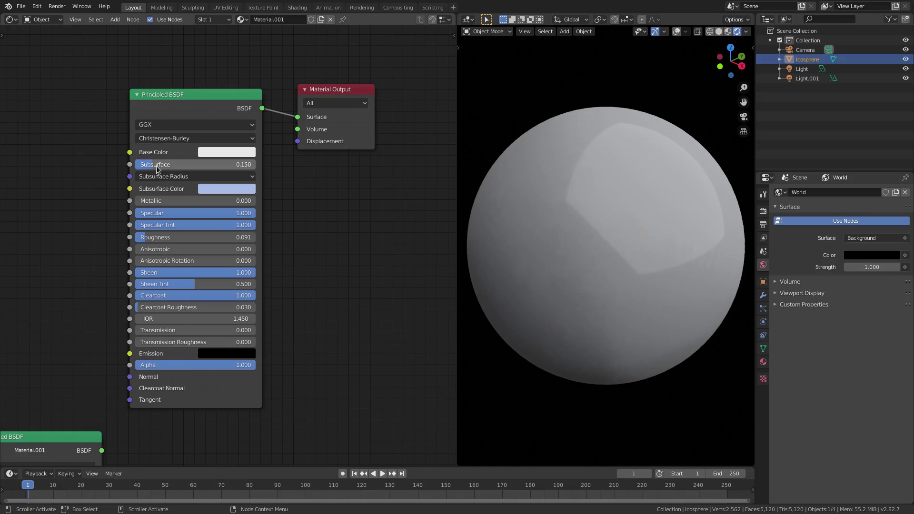
- Check the Subsurface Color of the upper Principled BSDF and set its Sheen Tint to 1.000
left_click(212, 189)
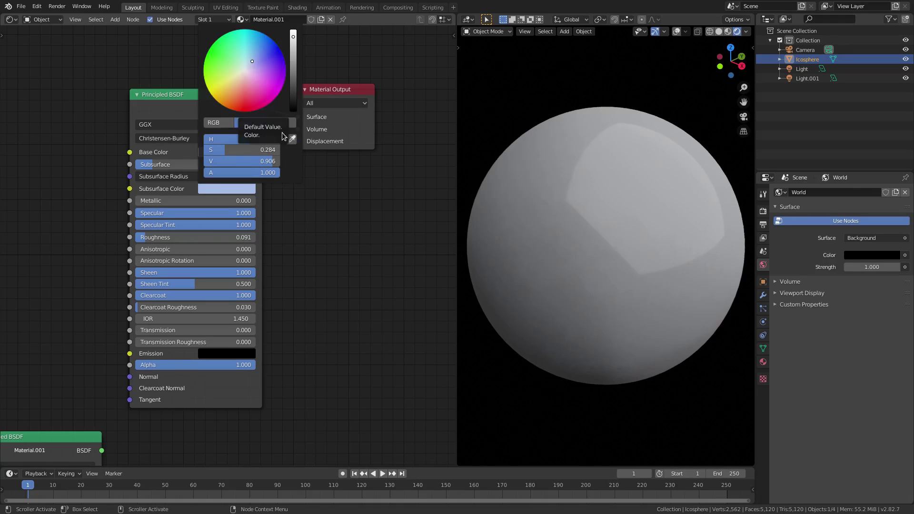
scroll(230, 188, "up", 3)
scroll(342, 162, "down", 4)
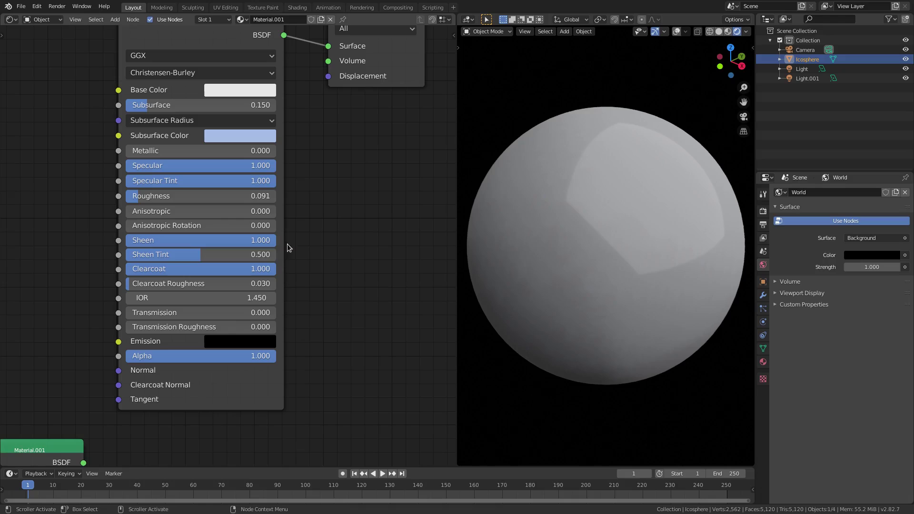
left_click_drag(182, 255, 325, 230)
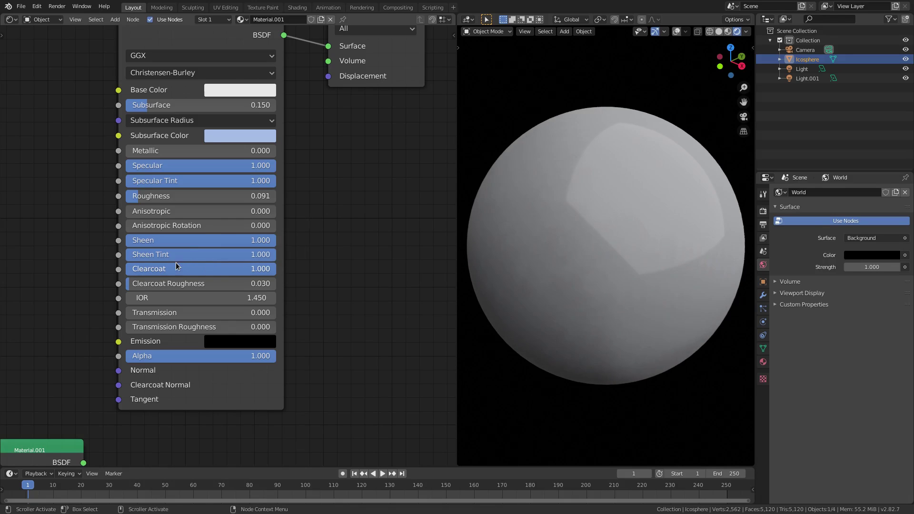
scroll(298, 261, "down", 2)
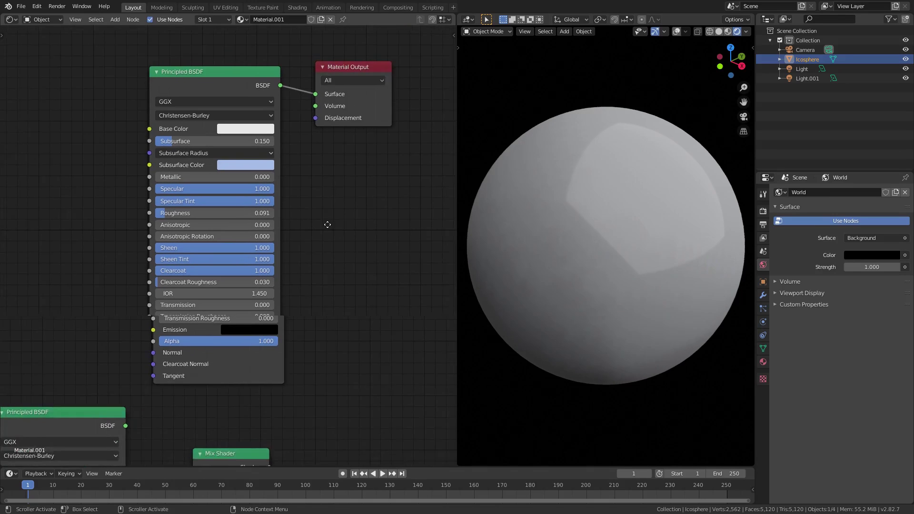
middle_click_drag(238, 79, 292, 122)
middle_click_drag(138, 126, 207, 124)
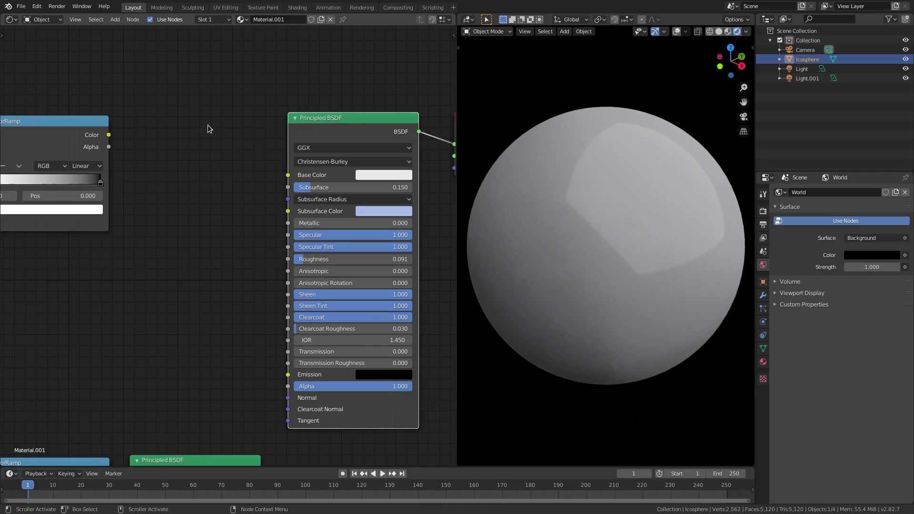
key("shift+a")
left_click(204, 122)
type("color")
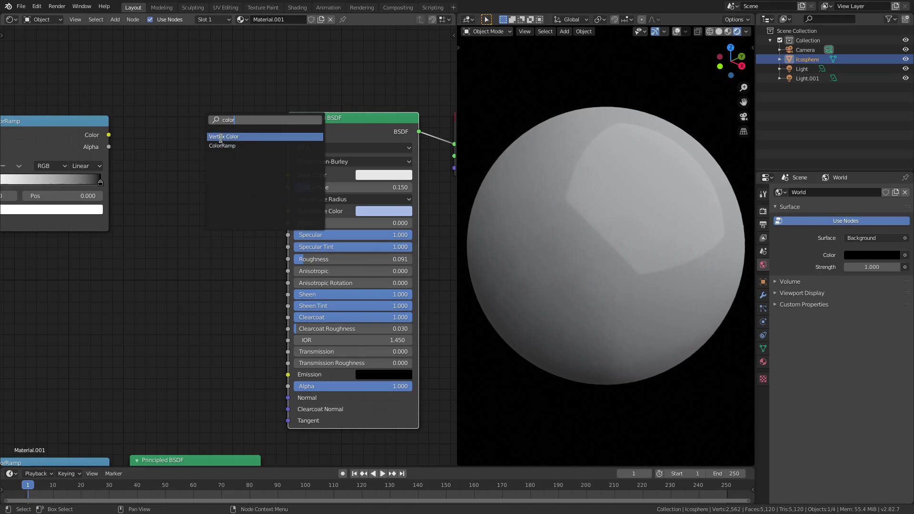
key("Return")
left_click(134, 155)
key("x")
- Move the upper ColorRamp and Musgrave Texture closer to the Principled BSDF, connecting only the ramp's Color output to Base Color
left_click_drag(26, 142, 174, 143)
left_click_drag(126, 223, 108, 211)
left_click_drag(257, 135, 288, 175)
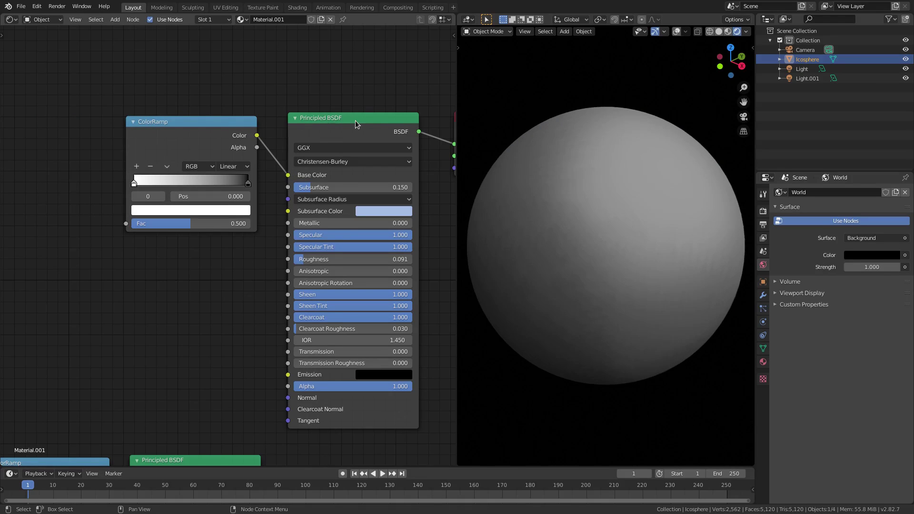
left_click(134, 183)
left_click(247, 184)
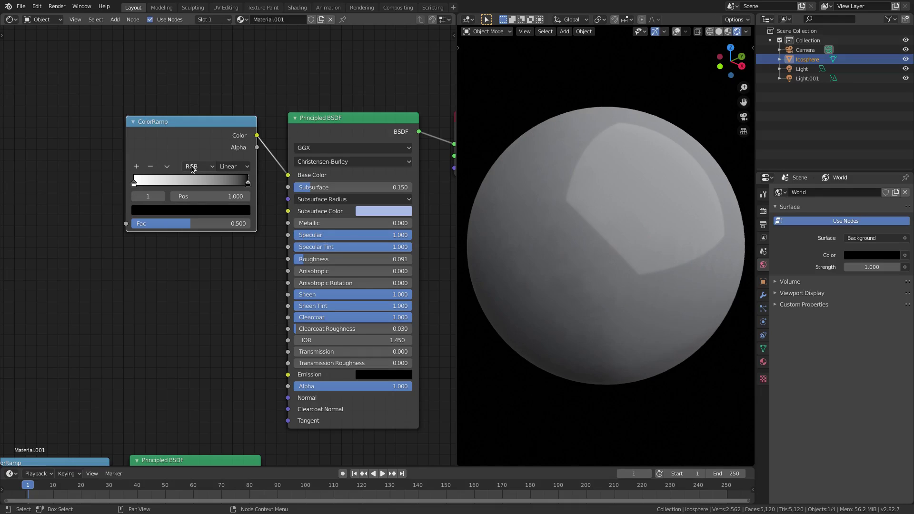
middle_click_drag(188, 177, 299, 171)
left_click_drag(41, 125, 121, 120)
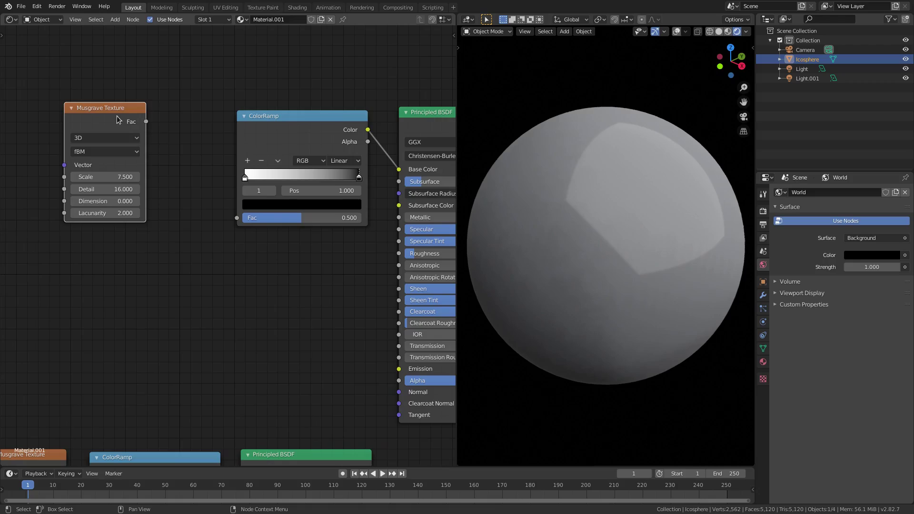
key("shift+a")
left_click(188, 251)
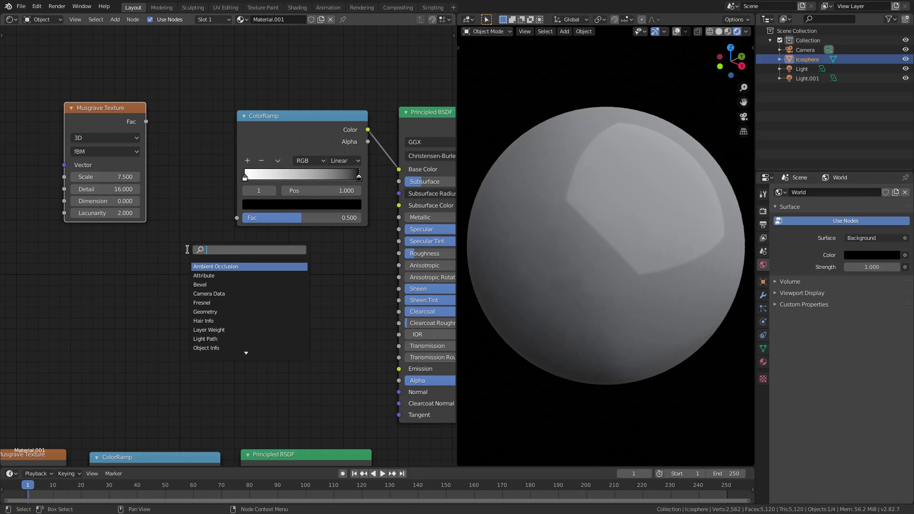
type("mus")
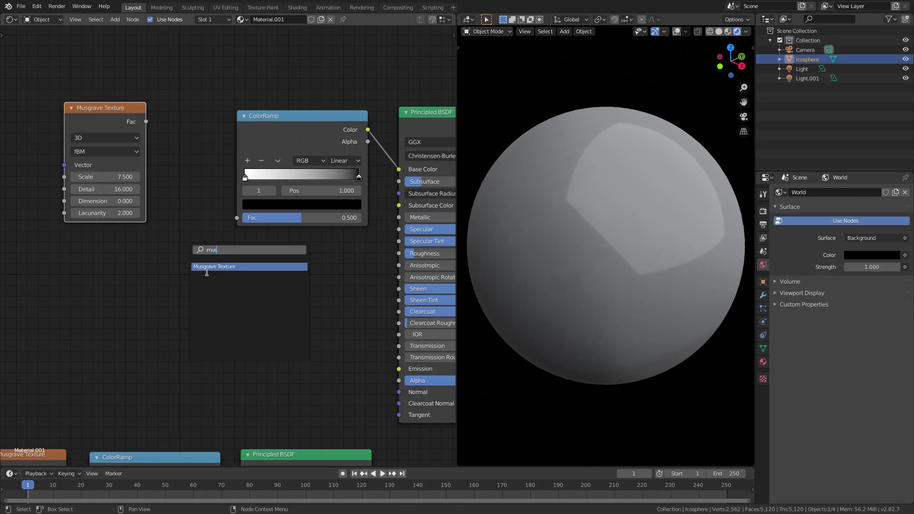
key("Escape")
- Connect the upper Musgrave Texture's Fac output to the ColorRamp's Fac input and move the texture node next to the ramp
mouse_move(146, 122)
left_mouse_down()
mouse_move(218, 131)
mouse_move(241, 218)
left_mouse_up()
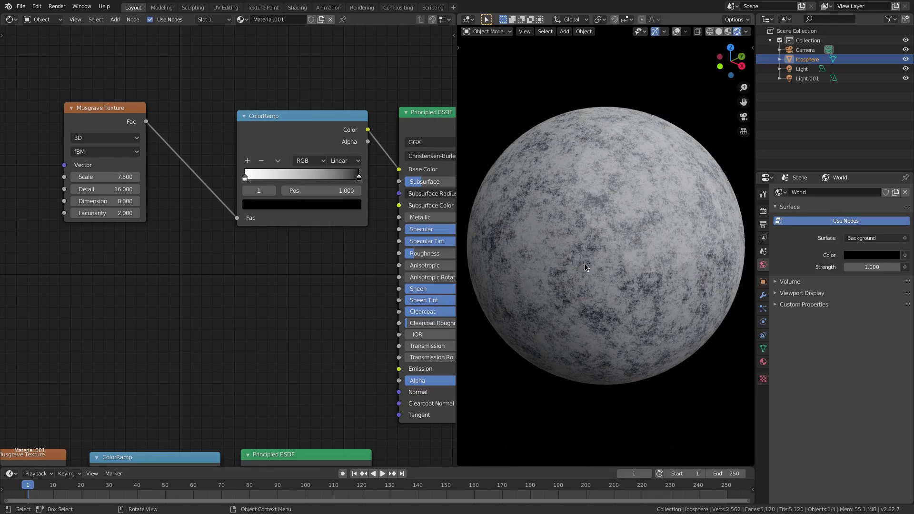
middle_click_drag(371, 290, 361, 290)
left_click_drag(112, 110, 178, 114)
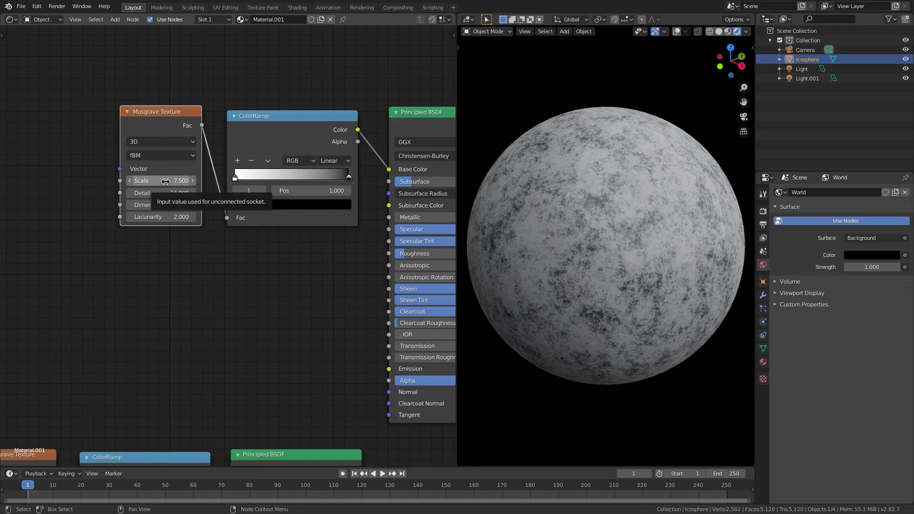
left_click(165, 181)
key("Return")
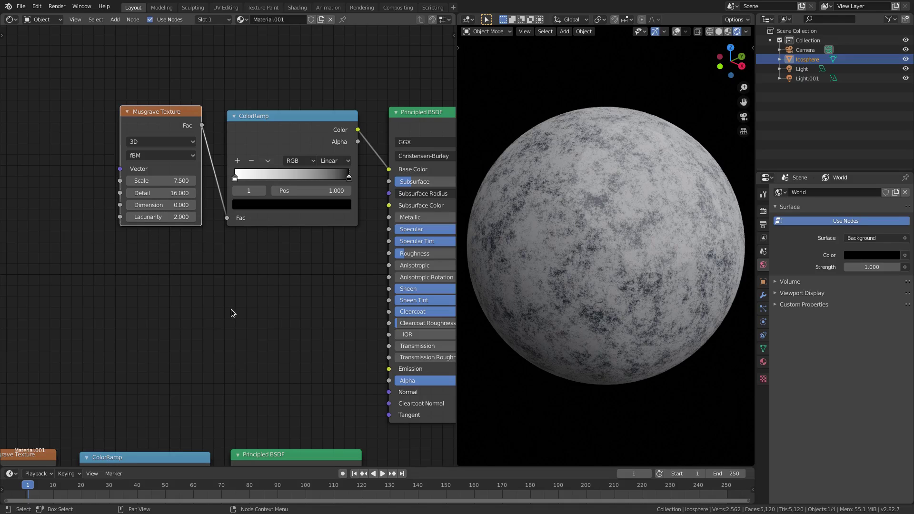
- Examine the sphere's Musgrave surface pattern up close and from different angles in the rendered viewport
middle_click_drag(341, 316, 235, 315)
scroll(601, 295, "up", 2)
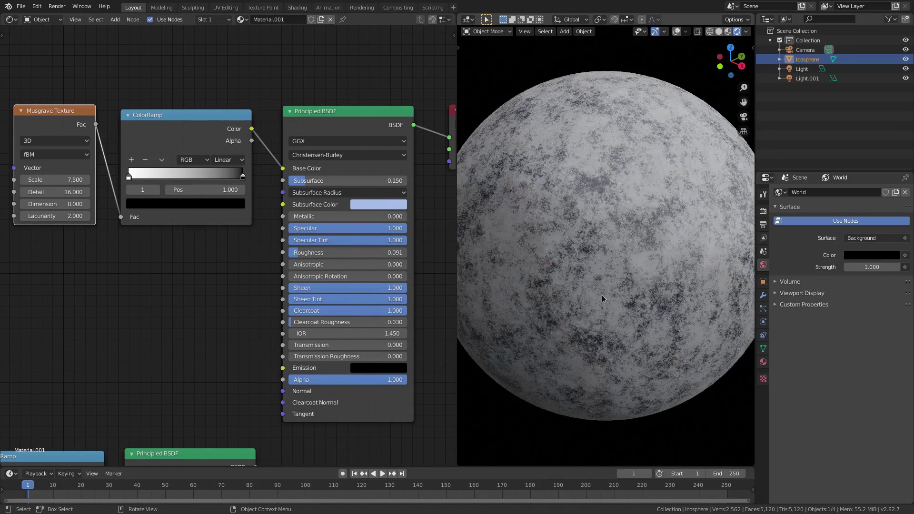
middle_click_drag(602, 295, 571, 233)
middle_click_drag(567, 273, 601, 291)
scroll(600, 290, "down", 1)
scroll(641, 271, "down", 1)
mouse_move(626, 252)
middle_mouse_down()
mouse_move(633, 272)
mouse_move(613, 245)
middle_mouse_up()
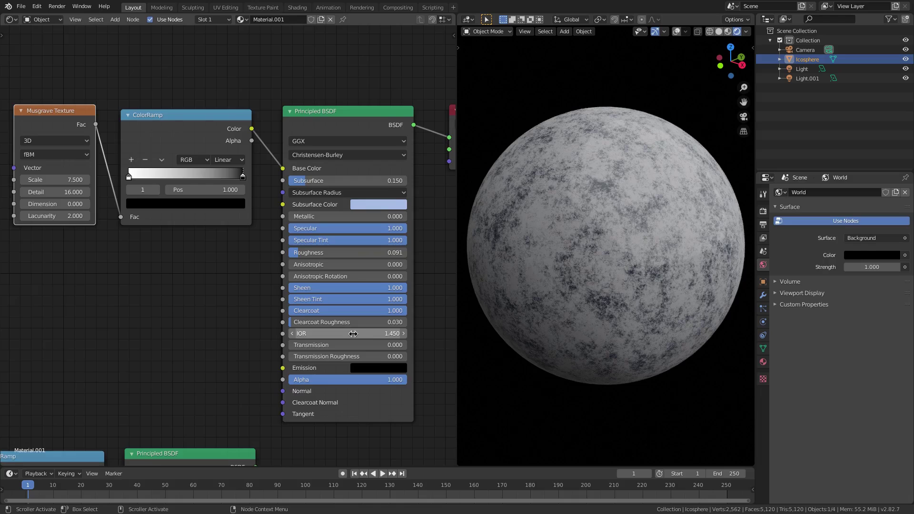
- Move the Material Output farther from the upper Principled BSDF and bring the Mix Shader up near the gap between them
scroll(354, 334, "down", 1)
middle_click_drag(353, 334, 196, 346)
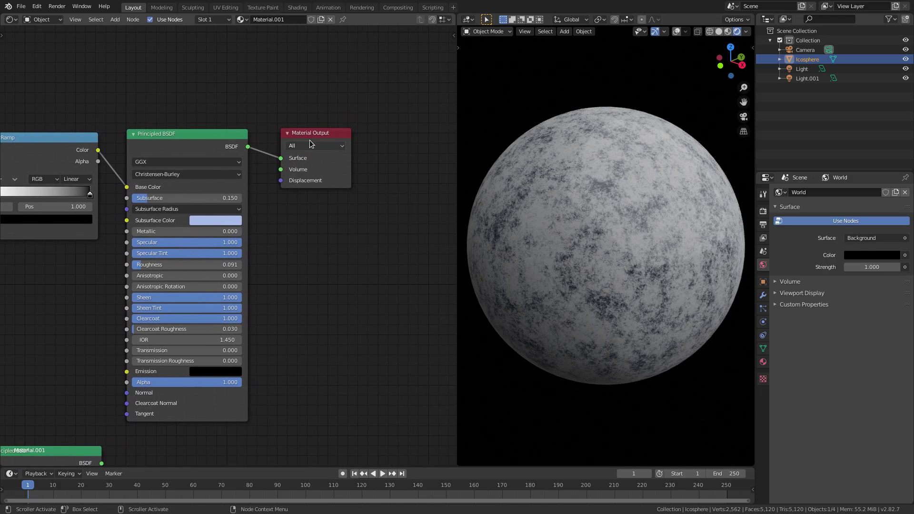
left_click_drag(306, 137, 427, 137)
scroll(330, 286, "down", 2)
middle_click_drag(330, 286, 318, 262)
left_click_drag(205, 439, 338, 229)
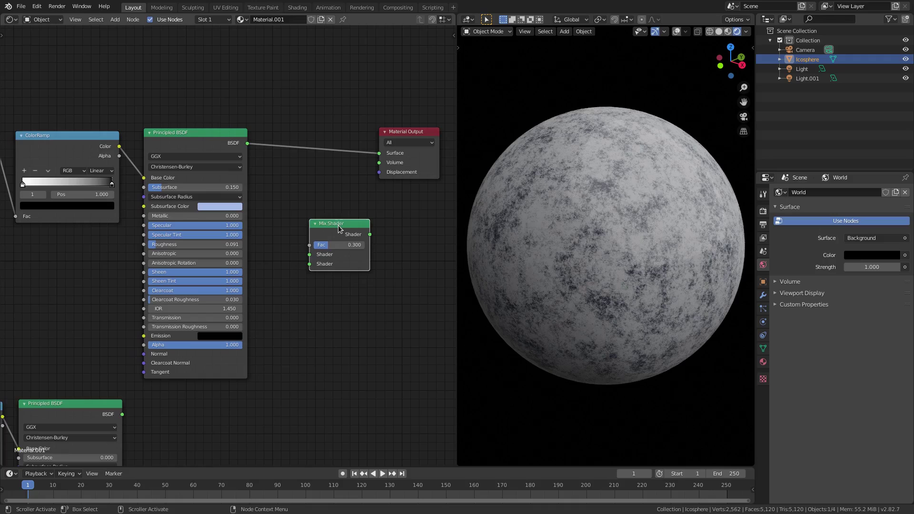
key("shift+a")
left_click(364, 291)
type("mix")
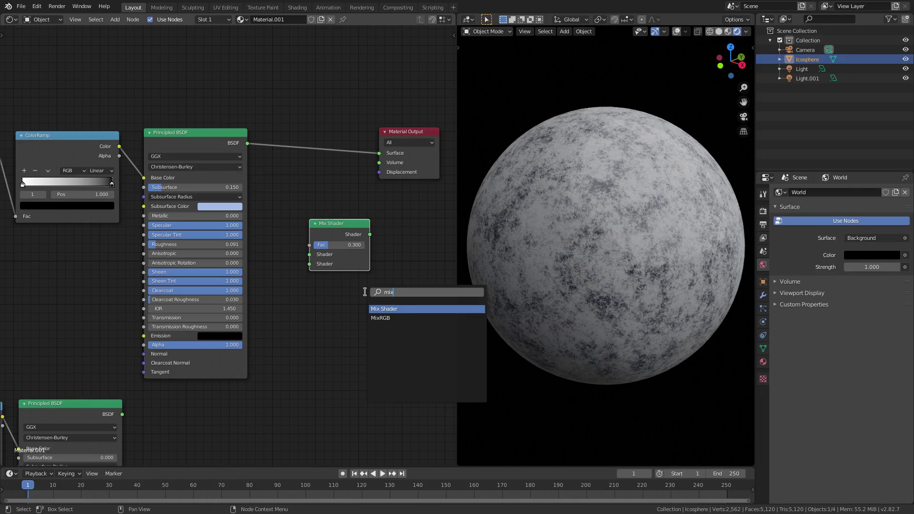
key("Escape")
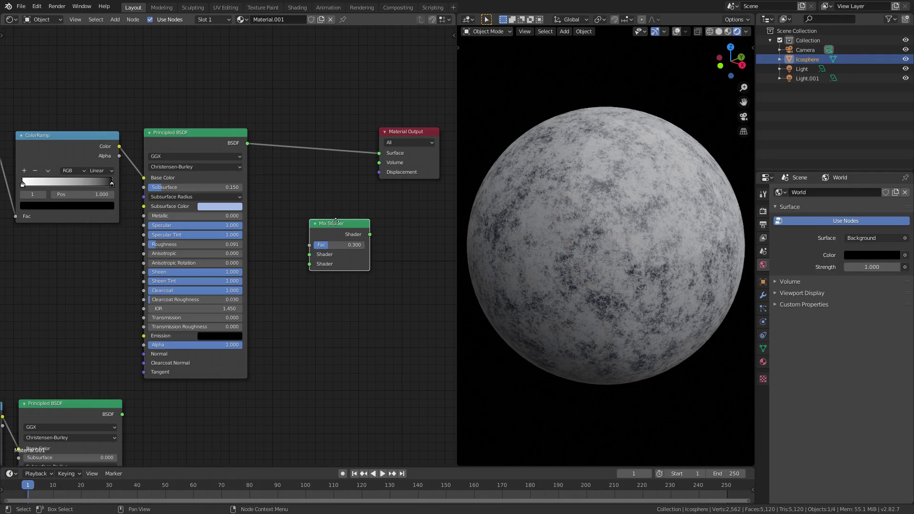
- Insert the Mix Shader into the link between the upper Principled BSDF and the Material Output, and adjust its placement
left_click_drag(336, 222, 310, 139)
middle_click_drag(343, 237, 375, 241)
left_click_drag(356, 149, 361, 140)
left_click(227, 135)
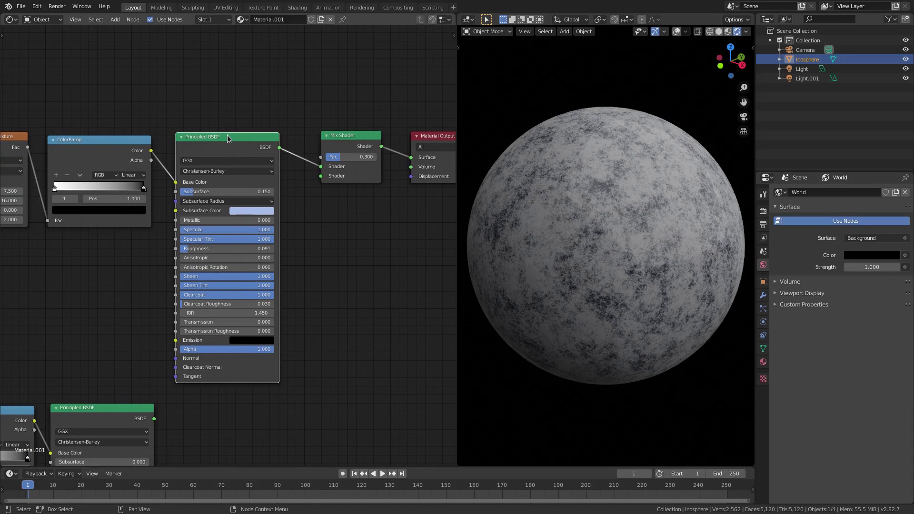
middle_click_drag(404, 227, 319, 230)
left_click_drag(272, 138, 276, 137)
middle_click_drag(135, 336, 247, 339)
left_click(233, 138)
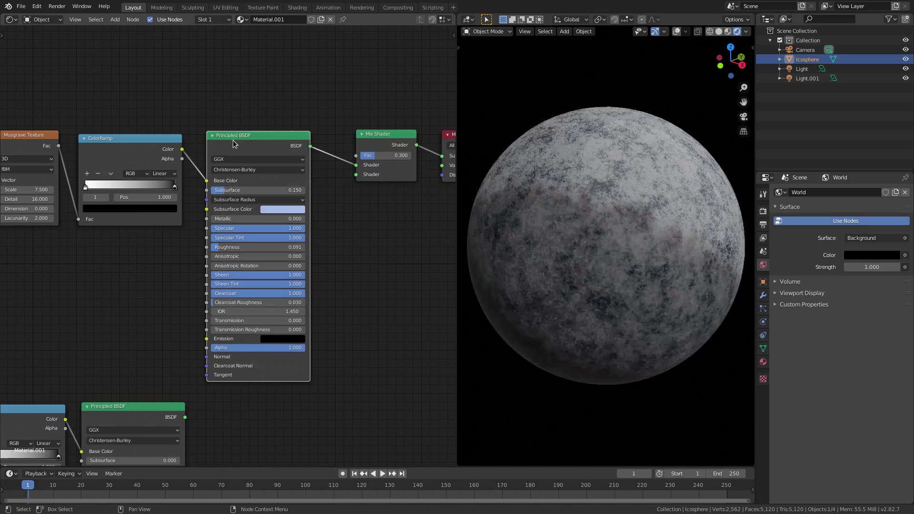
middle_click_drag(246, 228, 283, 239)
key("b")
left_click_drag(65, 101, 228, 247)
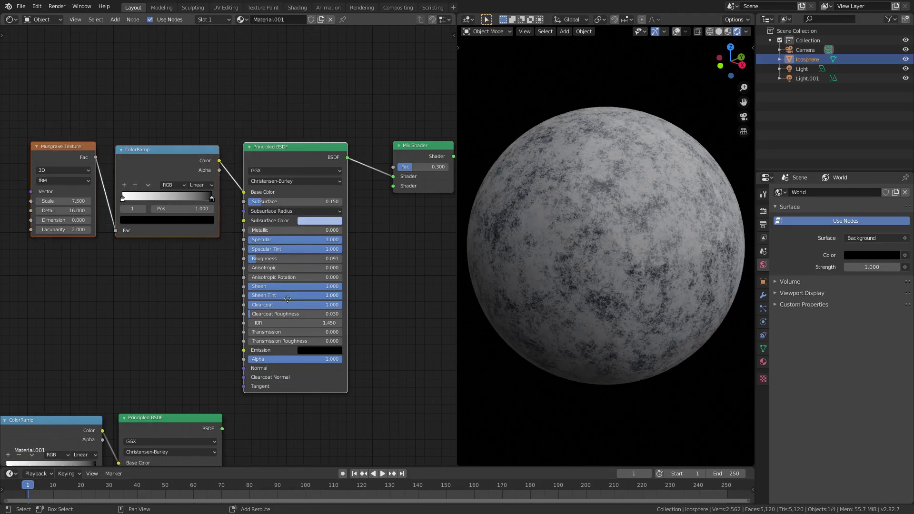
key("shift+d")
right_click(307, 170)
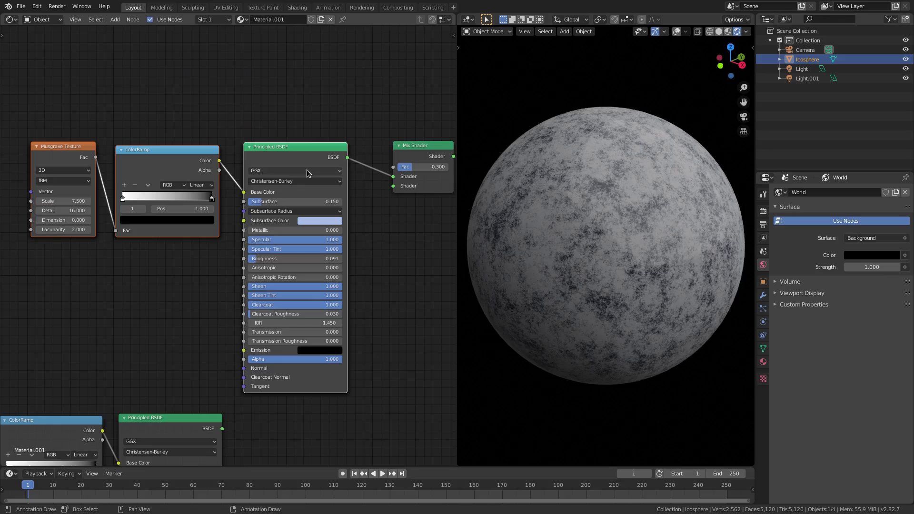
key("x")
- Move the lower Musgrave Texture, ColorRamp and Principled BSDF together so they line up beneath the upper node chain
middle_click_drag(249, 321, 252, 17)
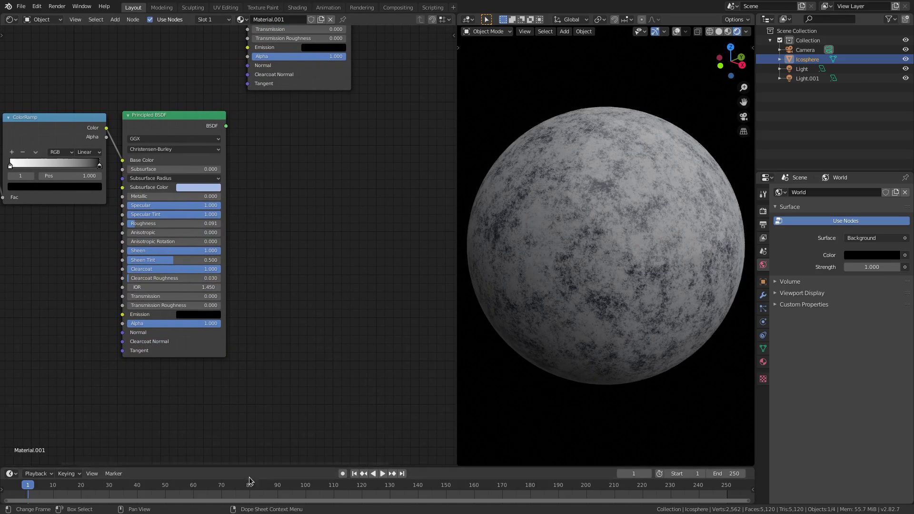
middle_click_drag(254, 376, 324, 436)
scroll(311, 324, "down", 2)
key("b")
left_click_drag(324, 314, 50, 201)
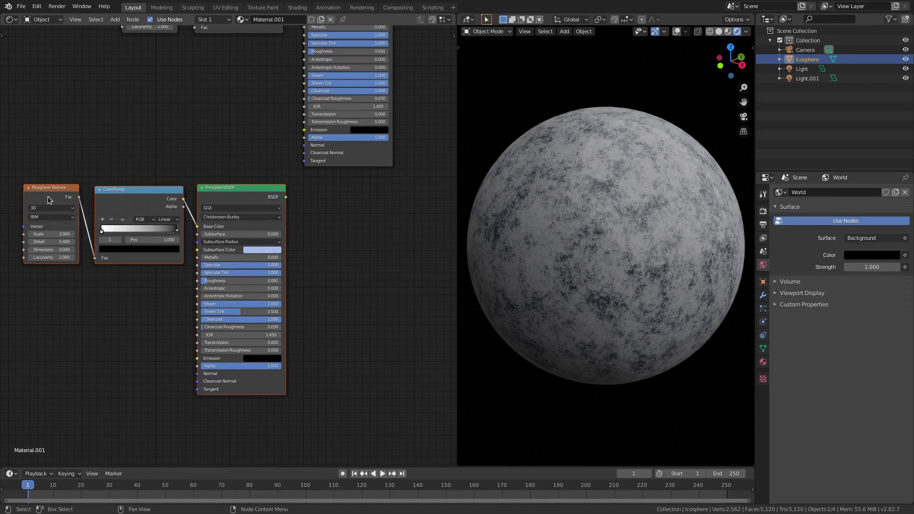
key("g")
left_click(153, 192)
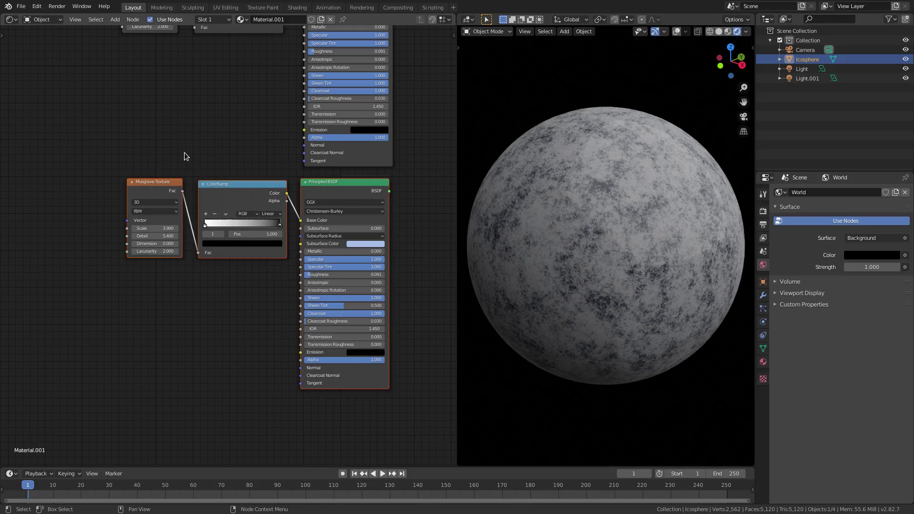
left_click(186, 151)
- Connect the lower Principled BSDF's output to the second Shader input of the Mix Shader
middle_click_drag(352, 229, 305, 312)
middle_click_drag(366, 267, 300, 321)
left_click_drag(277, 329, 329, 131)
- Disconnect the lower Musgrave Texture from the Fac input of the lower ColorRamp
left_click_drag(86, 390, 180, 357)
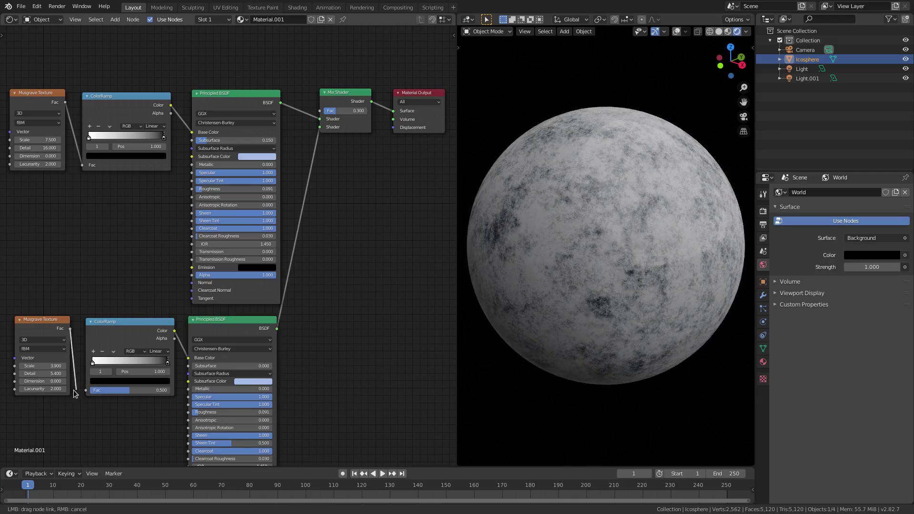
middle_click_drag(323, 232, 348, 139)
middle_click_drag(257, 296, 313, 226)
scroll(315, 205, "up", 3)
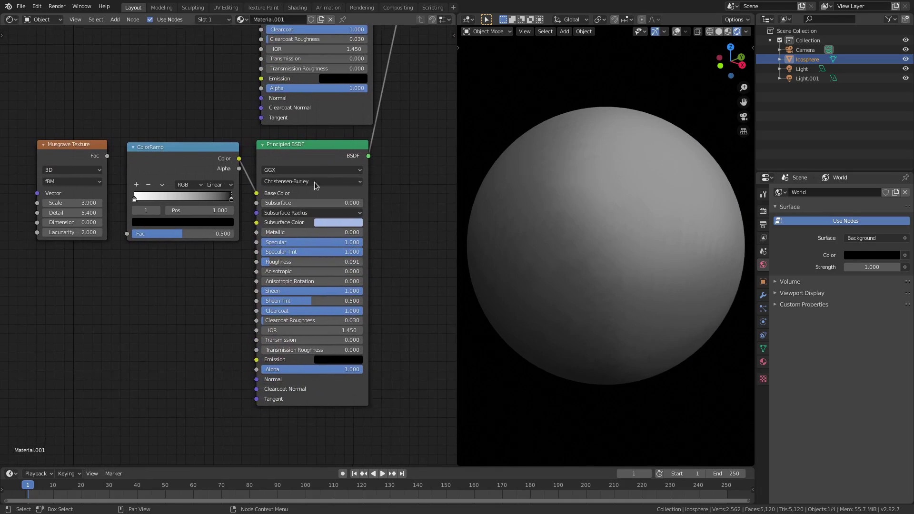
- Shift the upper Musgrave Texture slightly so it lines up above the lower Musgrave Texture
left_click(318, 150)
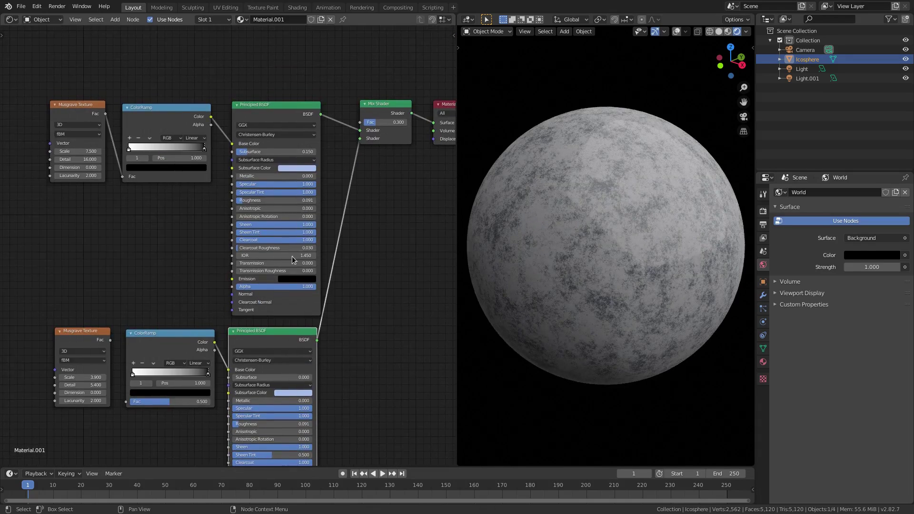
middle_click_drag(293, 256, 305, 177)
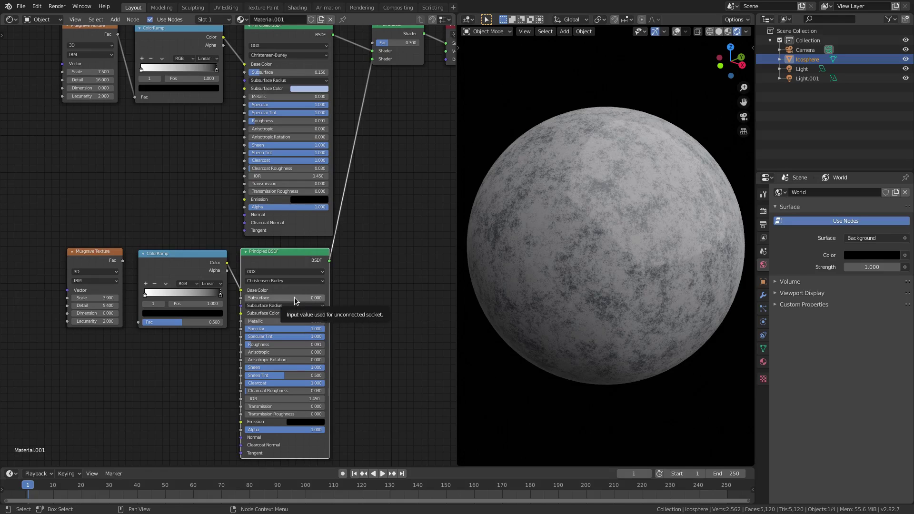
middle_click_drag(283, 125, 291, 192)
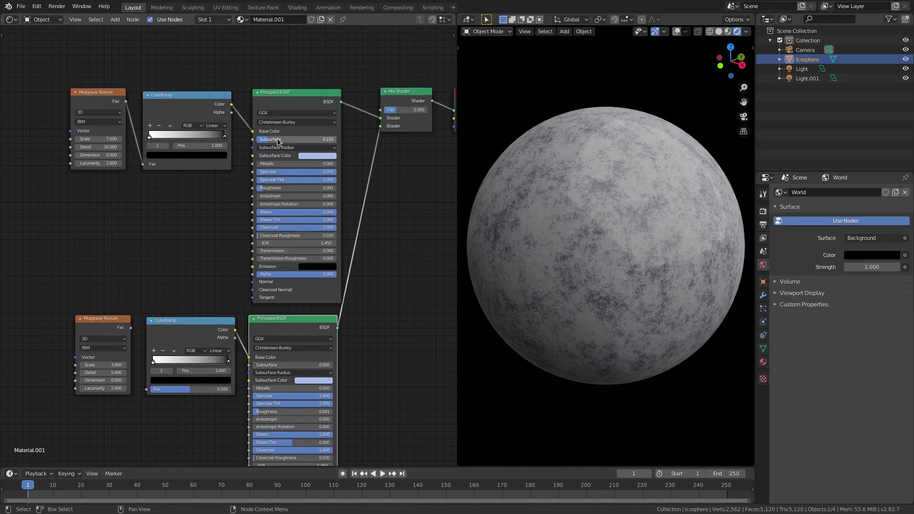
scroll(341, 231, "up", 1)
middle_click_drag(342, 231, 347, 91)
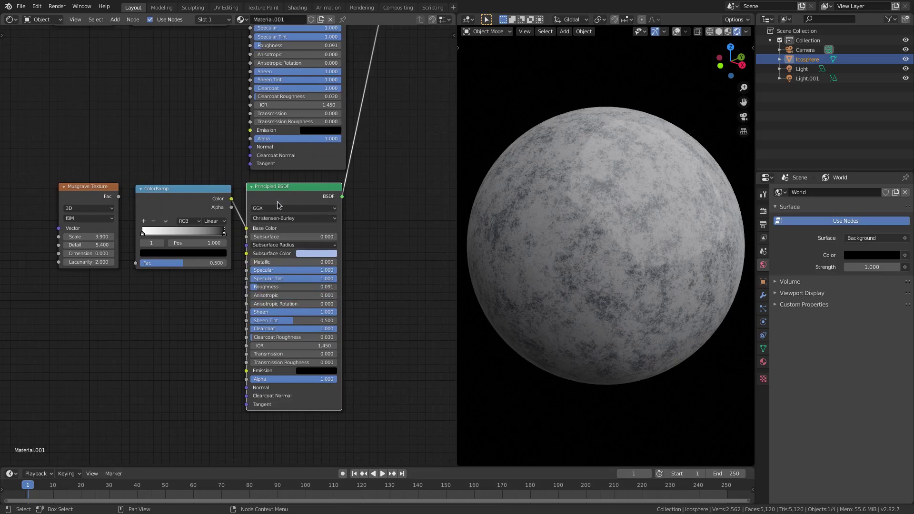
middle_click_drag(181, 222, 293, 322)
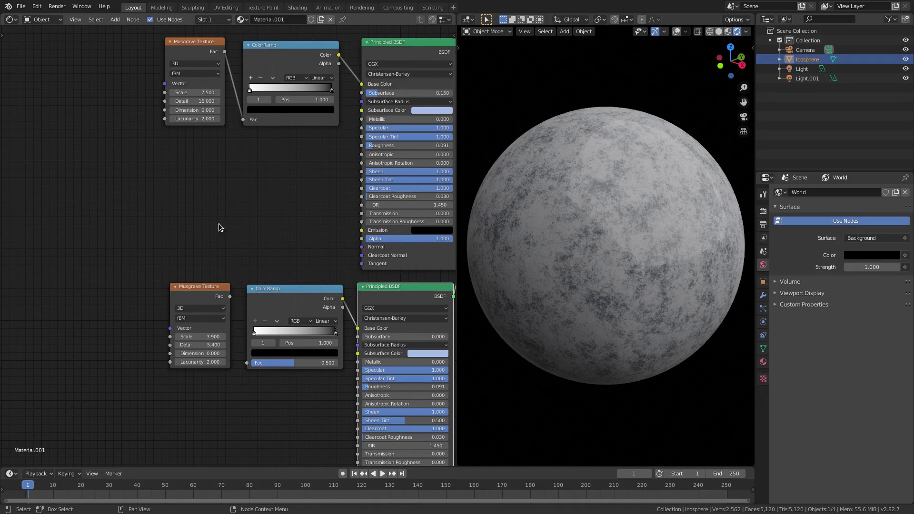
left_click_drag(184, 46, 190, 47)
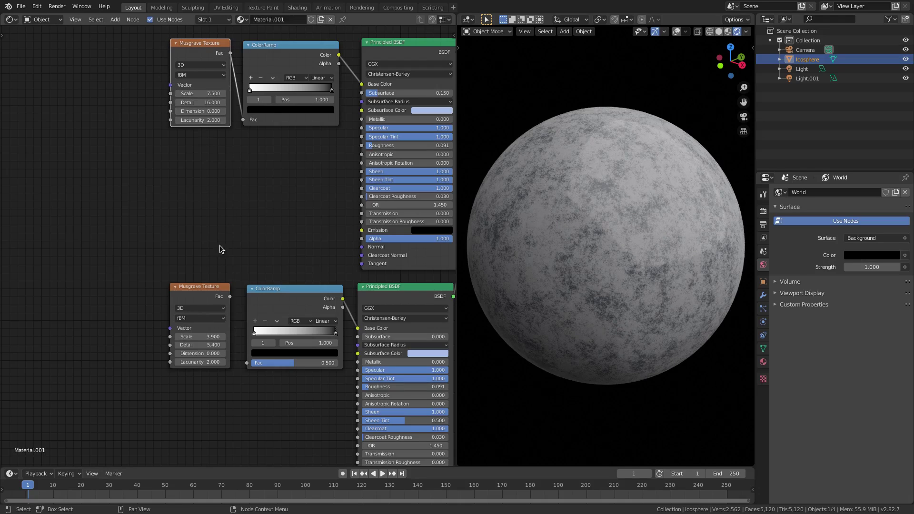
- Connect the lower Musgrave Texture's Fac output to the Fac input of the lower ColorRamp
left_click(217, 336)
key("Return")
left_click_drag(229, 298, 261, 233)
left_click_drag(250, 365, 251, 365)
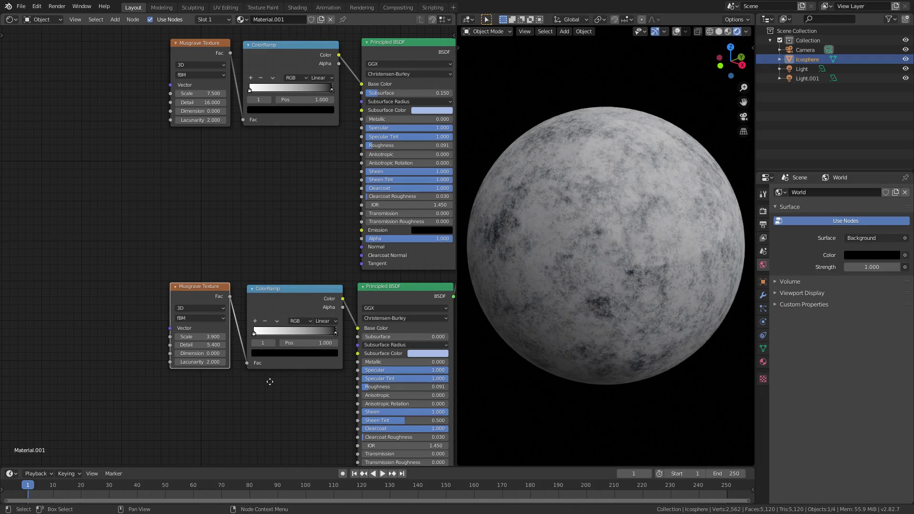
- Unlink the lower Musgrave Texture from the lower ColorRamp and link it again to compare the sphere's surface
scroll(265, 379, "right", 5, "ctrl")
middle_click_drag(581, 203, 552, 199)
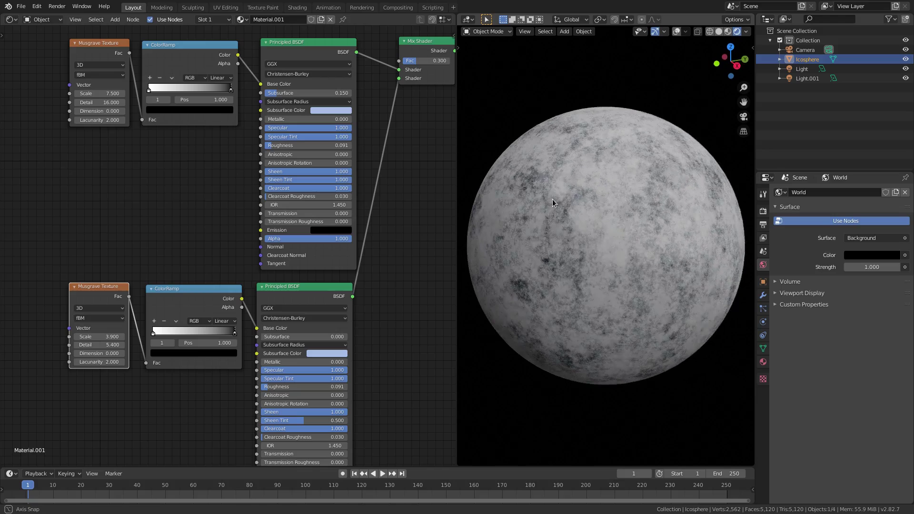
left_click_drag(145, 363, 139, 361)
mouse_move(129, 298)
left_mouse_down()
mouse_move(149, 361)
mouse_move(137, 359)
left_mouse_up()
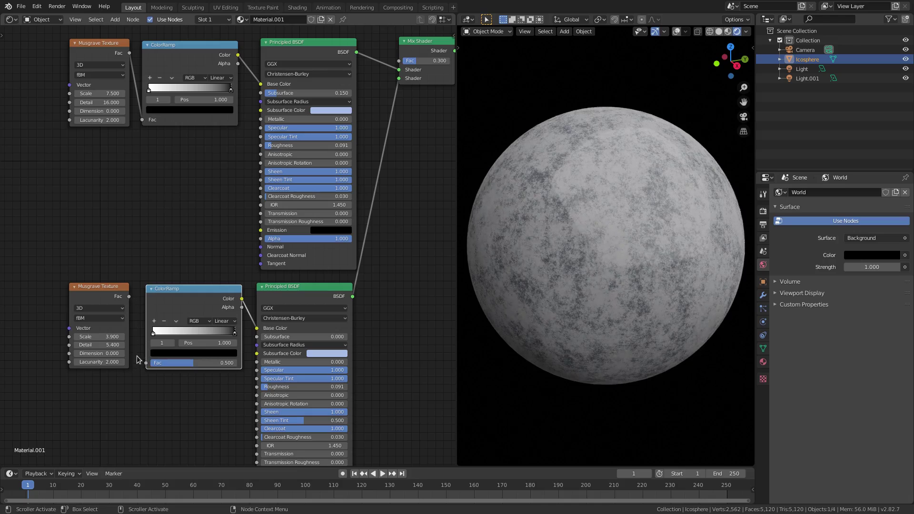
left_click_drag(129, 297, 146, 363)
- Try Mix Shader Fac values of 0.5 and 0.2, checking the sphere from several angles
middle_click_drag(383, 167, 359, 212)
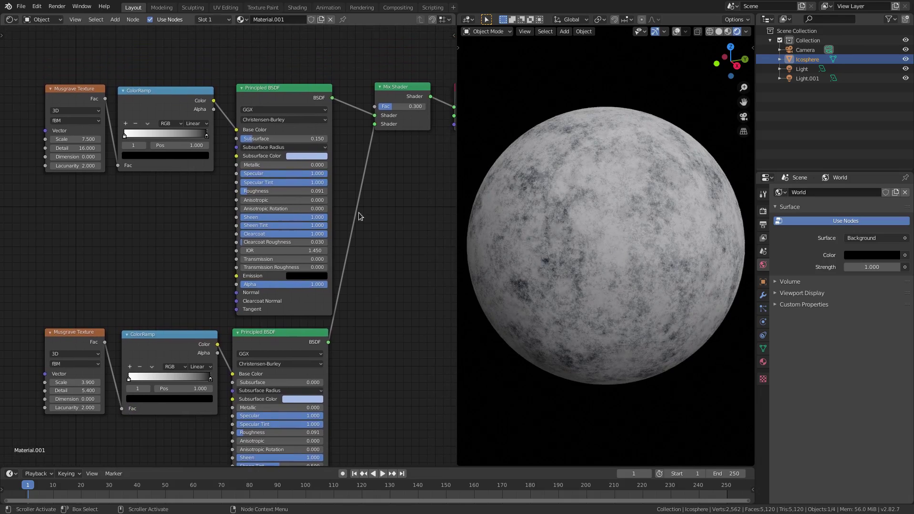
left_click(416, 105)
type("0.5")
key("Return")
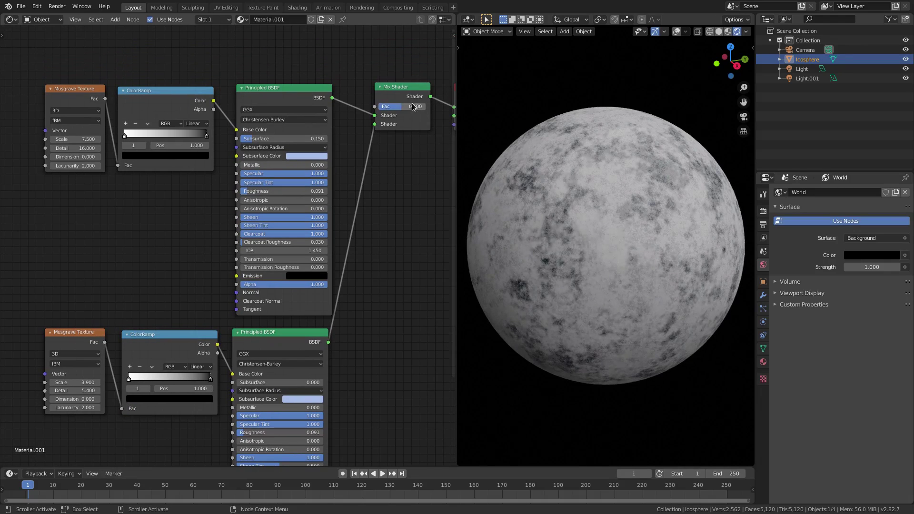
scroll(544, 344, "up", 3)
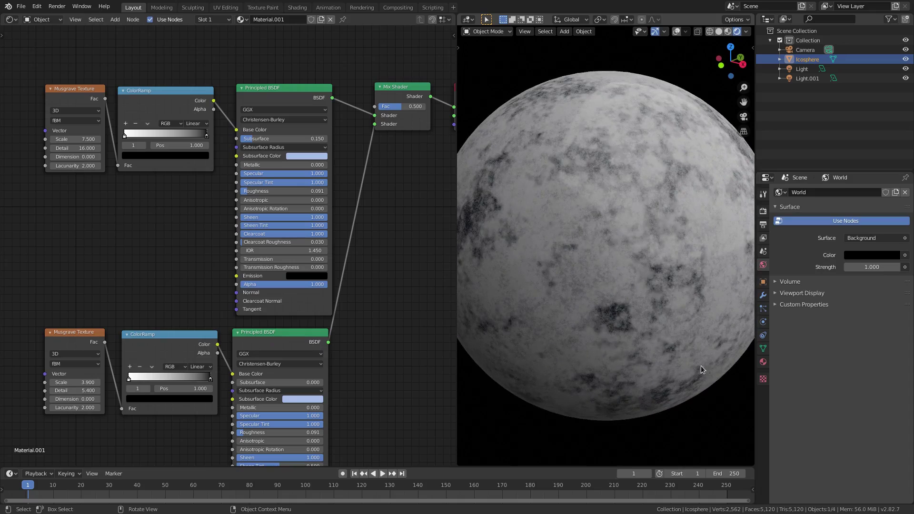
middle_click_drag(704, 366, 677, 366)
scroll(696, 419, "down", 2)
middle_click_drag(696, 420, 667, 418)
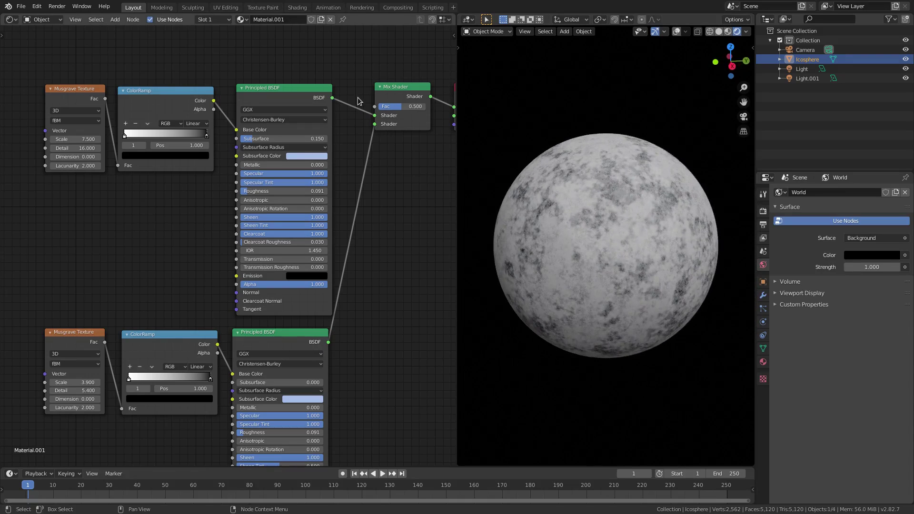
left_click(416, 106)
type("0.2")
key("Return")
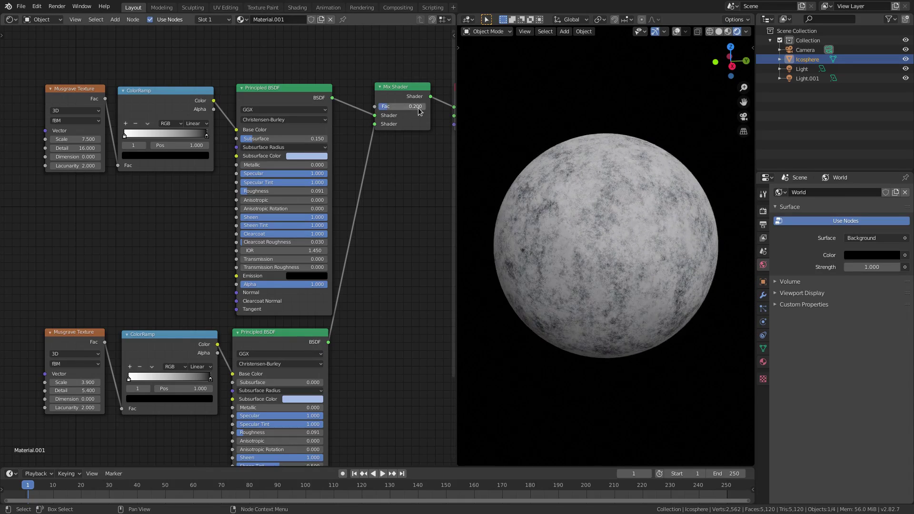
- Set the Mix Shader's Fac to 0.3
left_click(418, 107)
type("0.3")
key("Return")
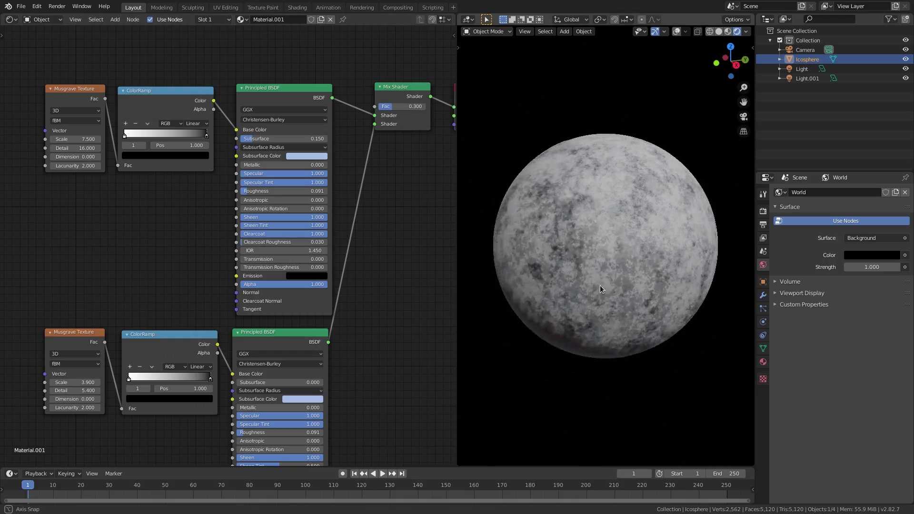
- Check another side of the sphere up close with the lower Musgrave Texture's Fac link removed, and restore that link to the ColorRamp
mouse_move(600, 284)
middle_mouse_down()
mouse_move(556, 351)
mouse_move(653, 375)
mouse_move(627, 351)
mouse_move(633, 358)
middle_mouse_up()
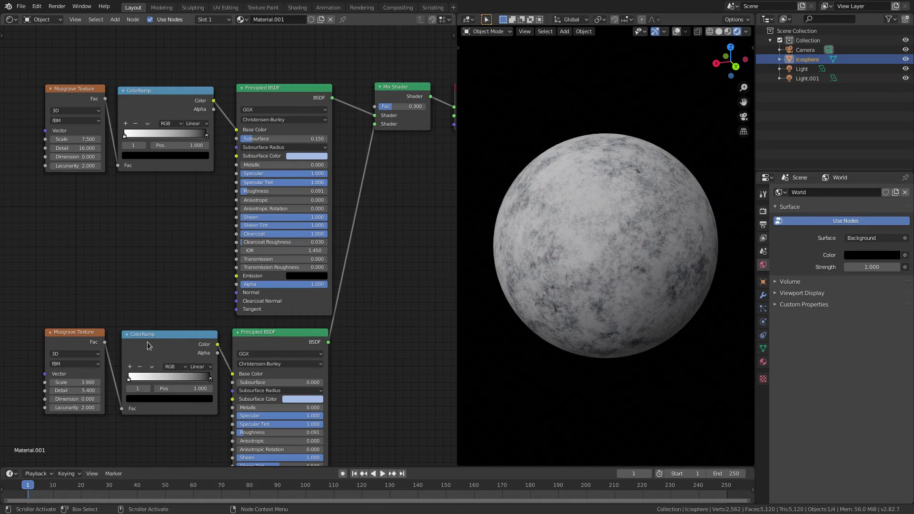
left_click_drag(118, 408, 115, 408)
scroll(547, 306, "up", 3)
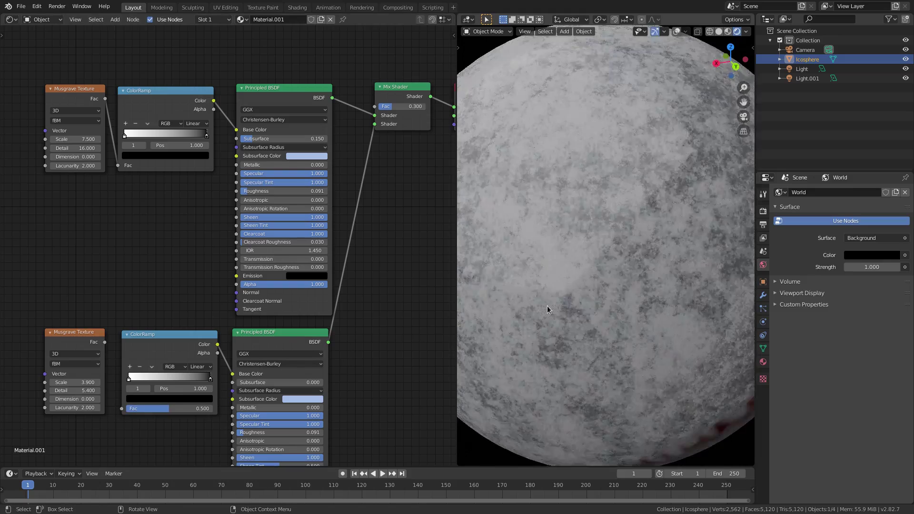
left_click_drag(105, 342, 122, 408)
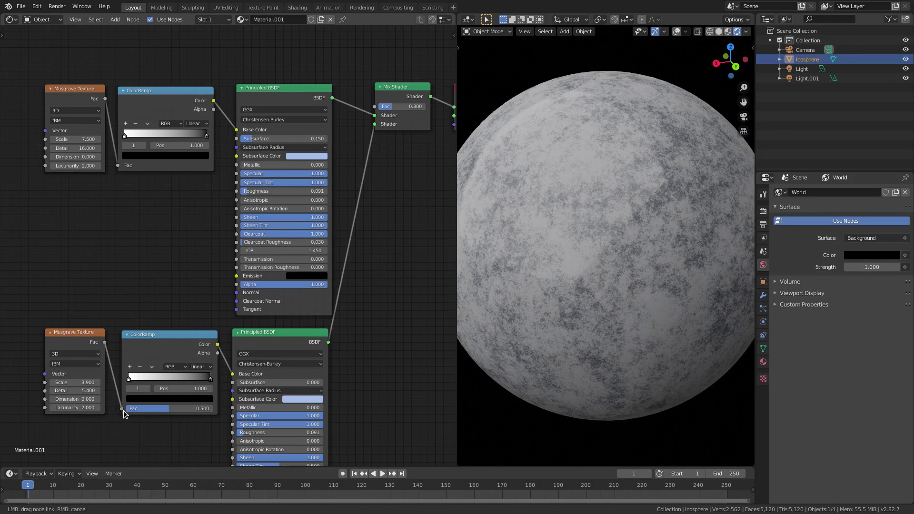